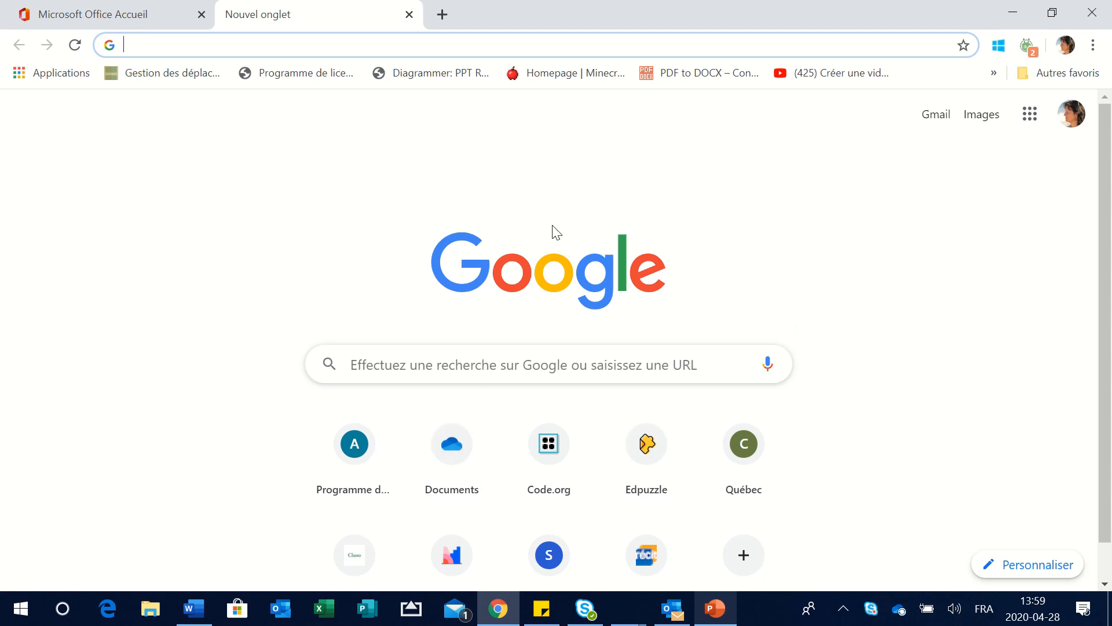
- Open a new Chrome tab on the Google start page, beside the Office home tab
click(467, 366)
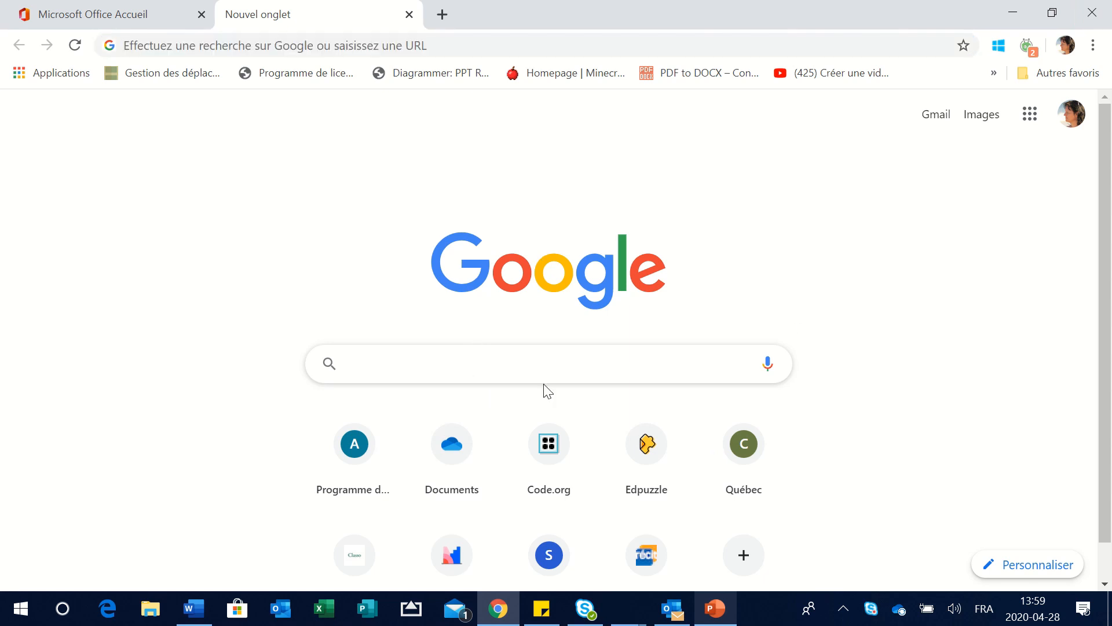
- Search Google for 'application teams' and scroll down to the Teams download results
text(applica)
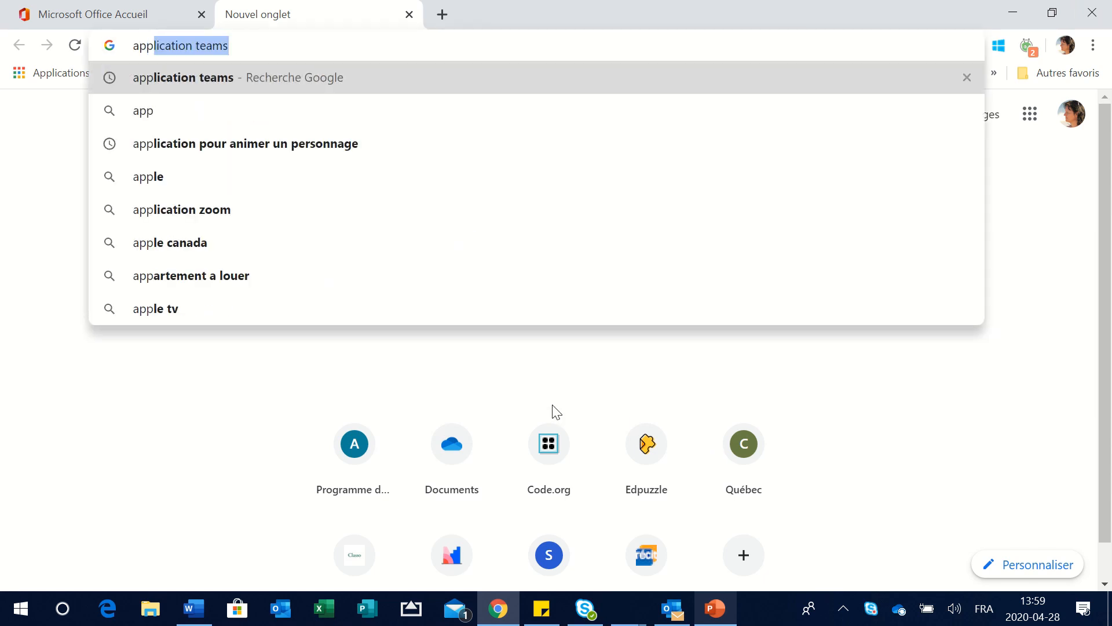
text(tion teams)
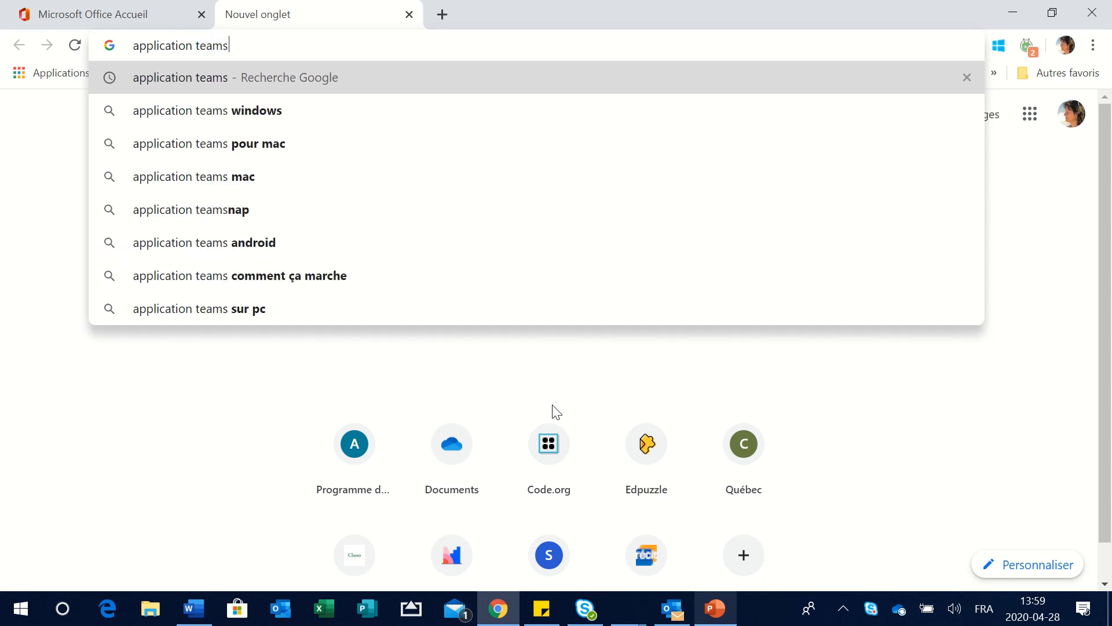
key(Return)
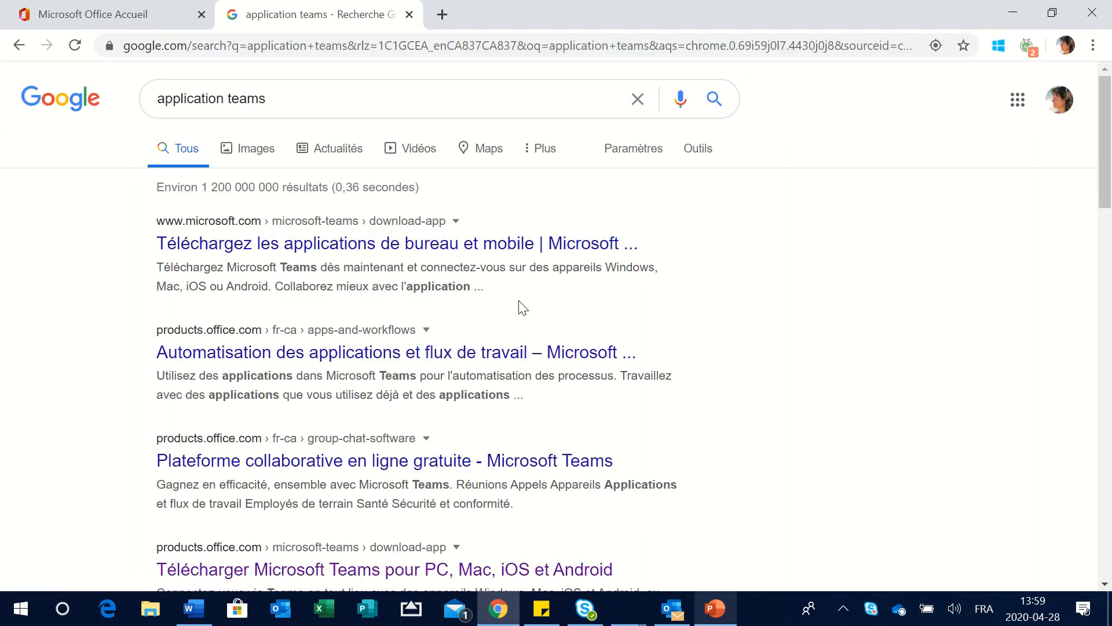
scroll(526, 307, down, 2)
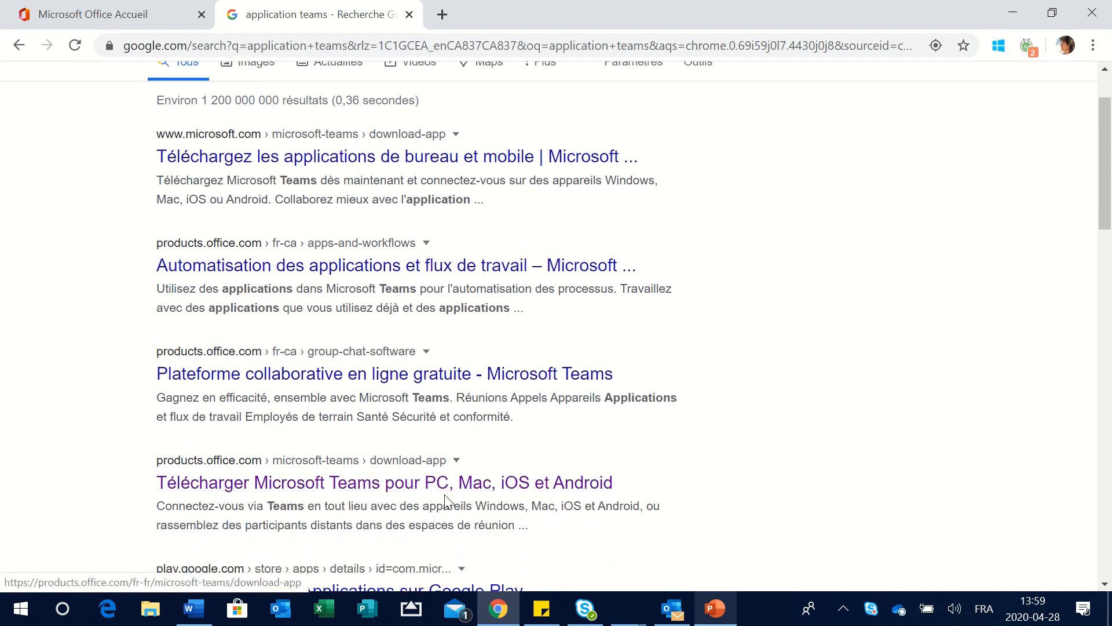
- Open the 'Télécharger Microsoft Teams' page and jump to its desktop version section
click(296, 485)
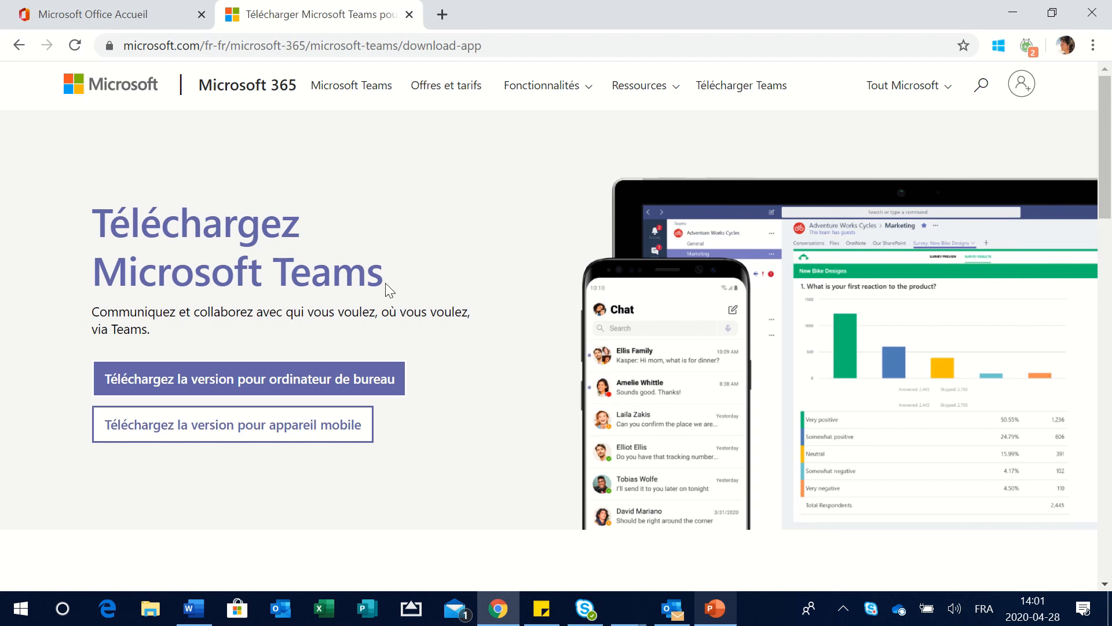
click(236, 388)
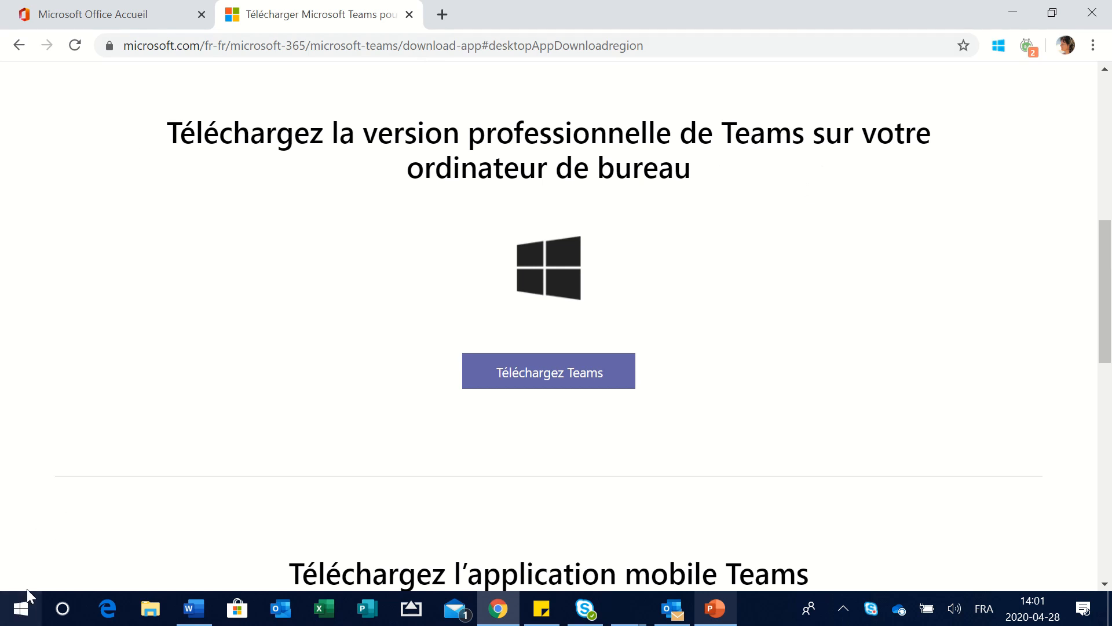
- Launch the Microsoft Teams desktop app by searching 'team' in the Start menu
click(21, 615)
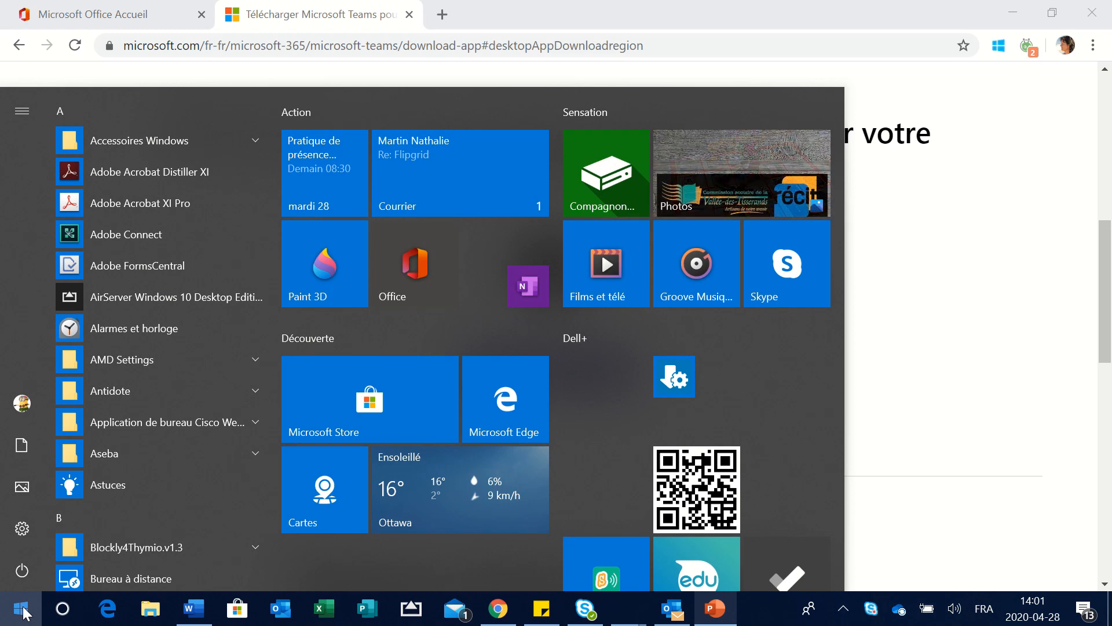
text(team)
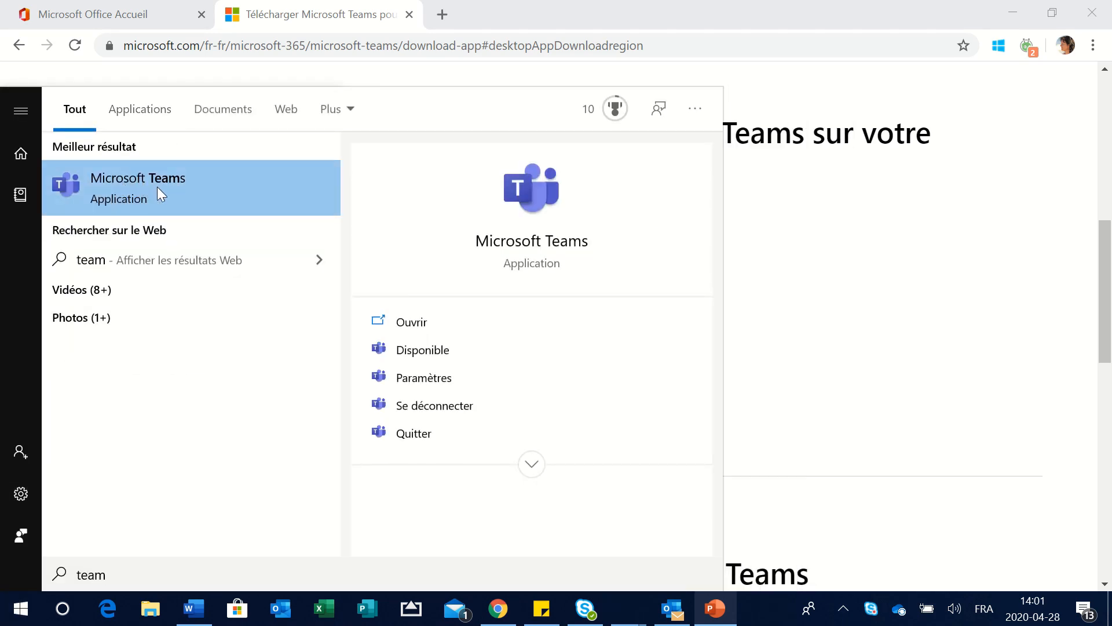
click(175, 182)
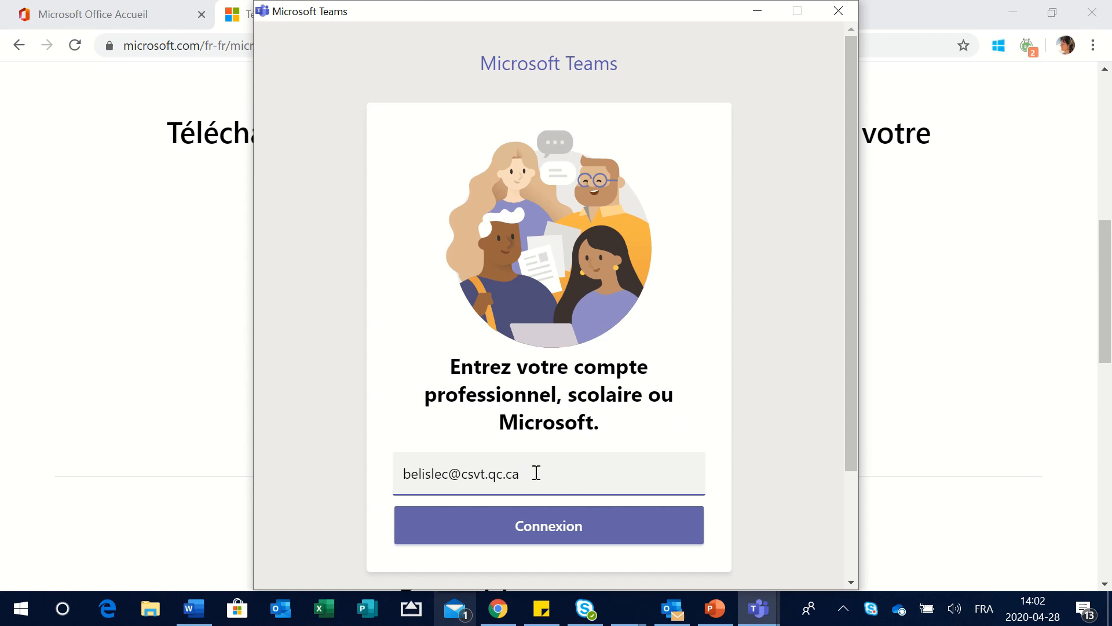
- Replace the prefilled sign-in address with the student's school account e-mail
drag(536, 479, 380, 488)
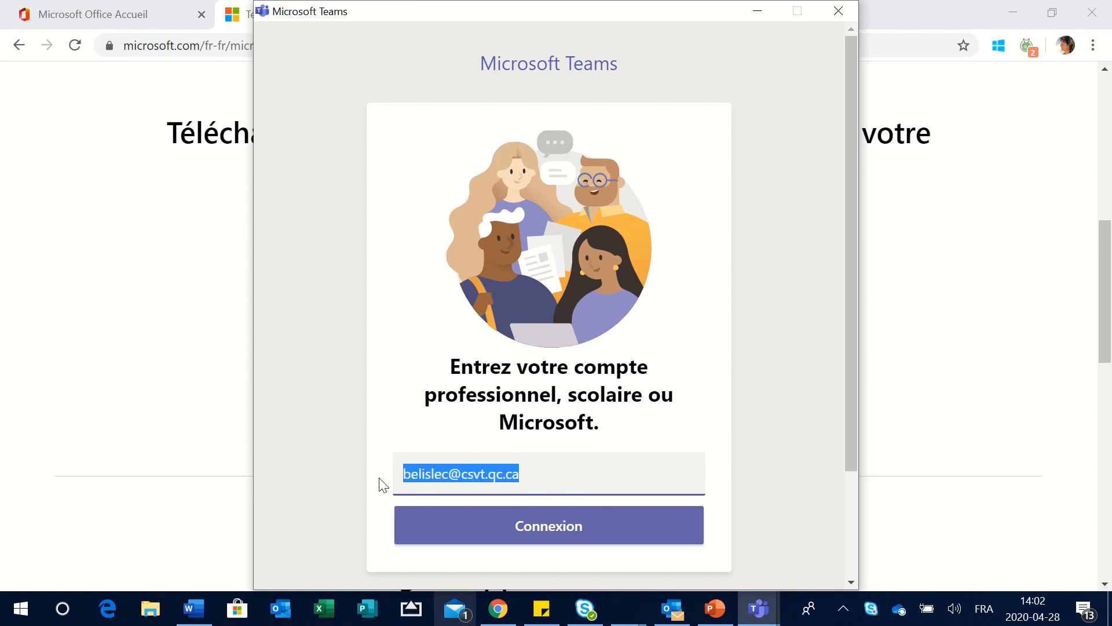
key(BackSpace)
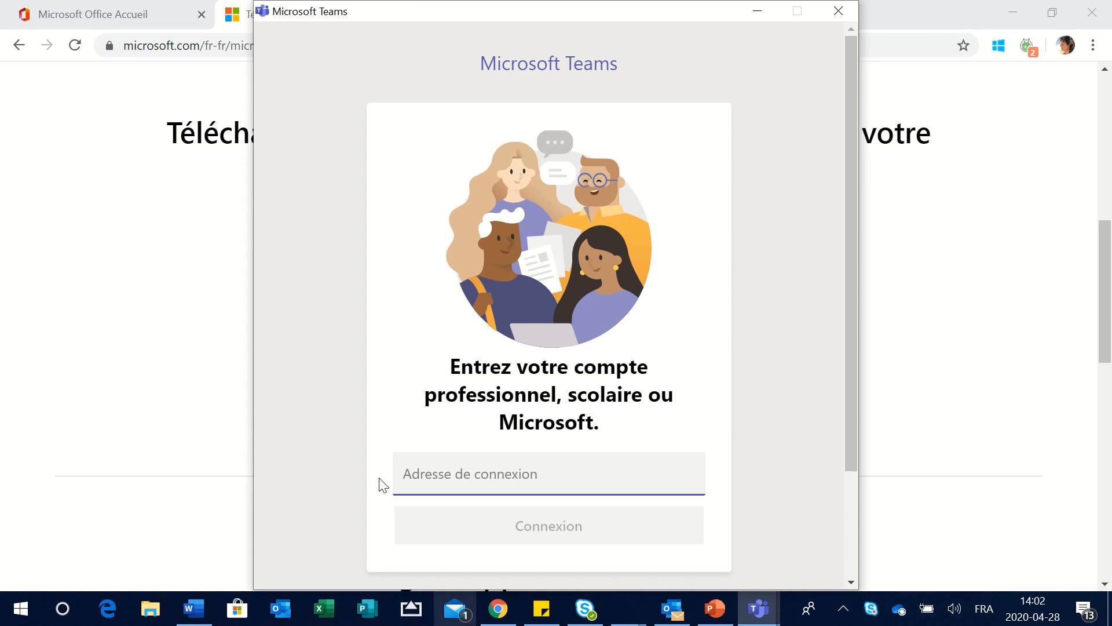
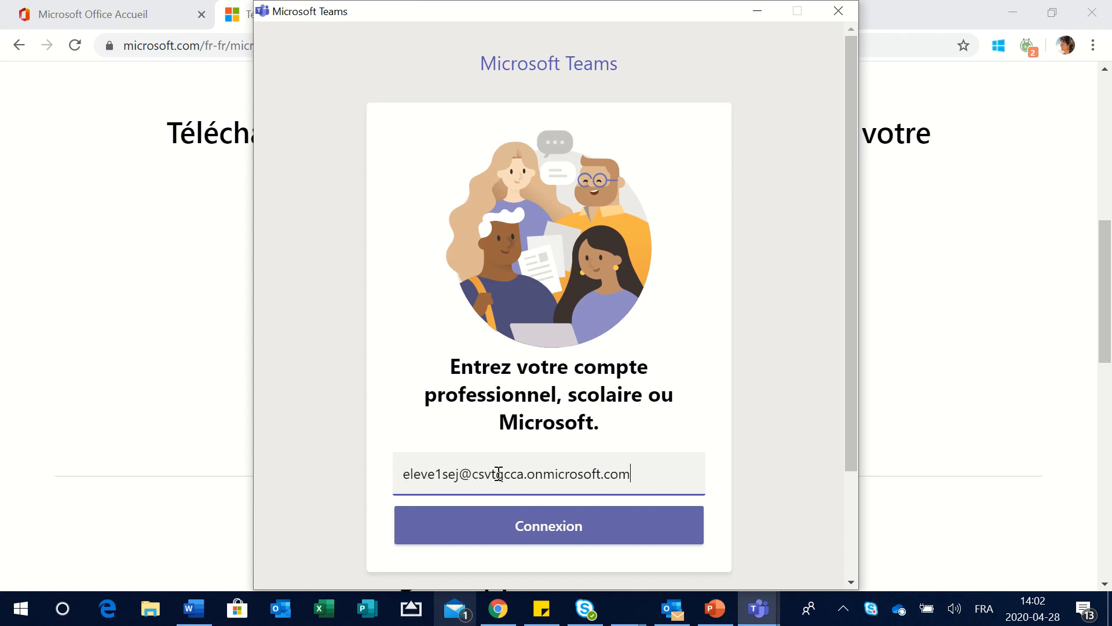
- Submit the student address and sign in with the account password
click(545, 524)
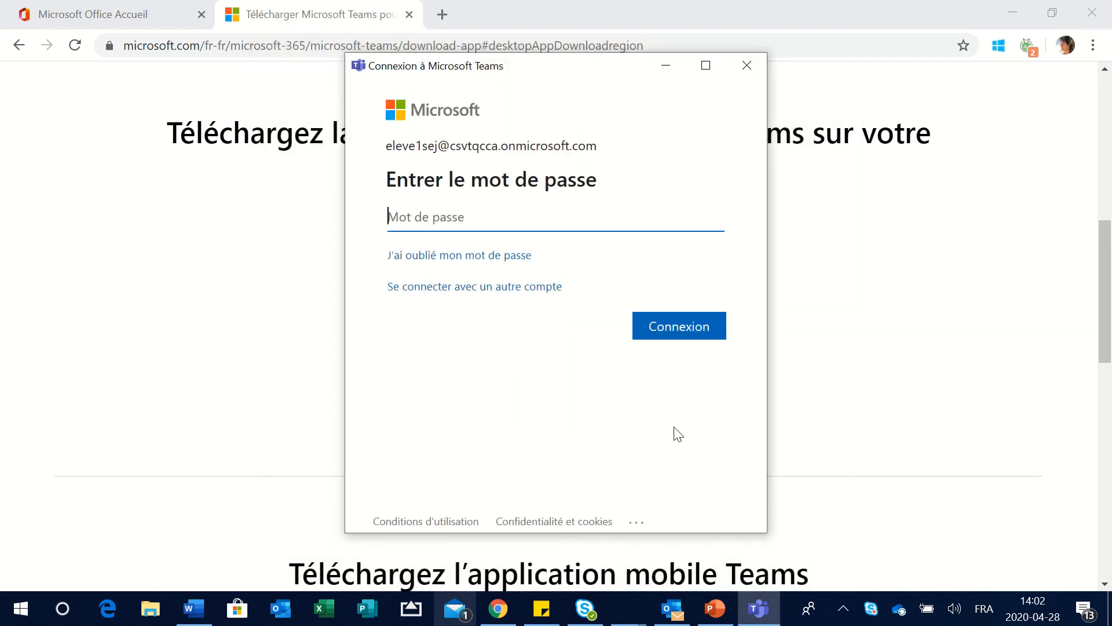
click(509, 214)
text(••)
key(BackSpace)
text(•)
click(674, 335)
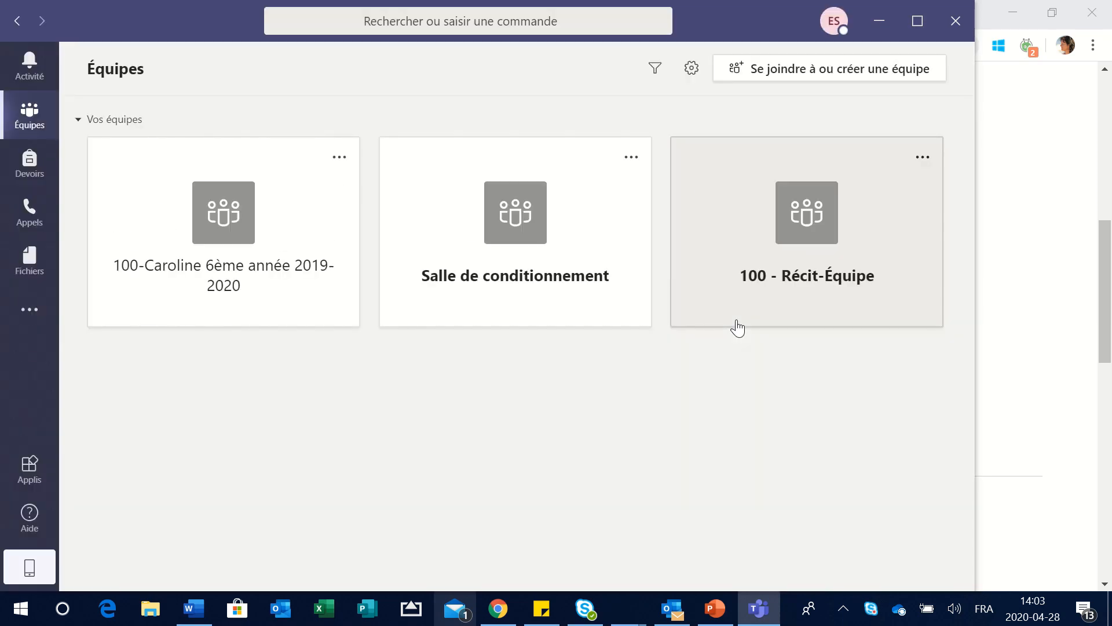
- Move the Teams window right while the Équipes list of three teams loads
drag(738, 16, 801, 25)
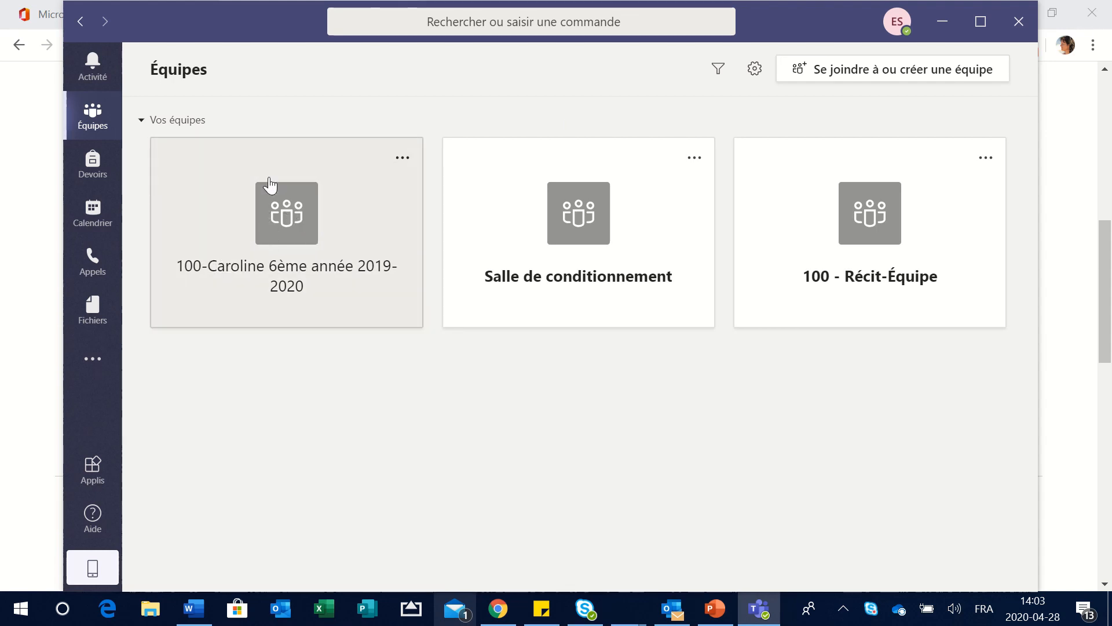
- Open the sixth-grade class team's Général channel showing the Première rencontre post
click(273, 223)
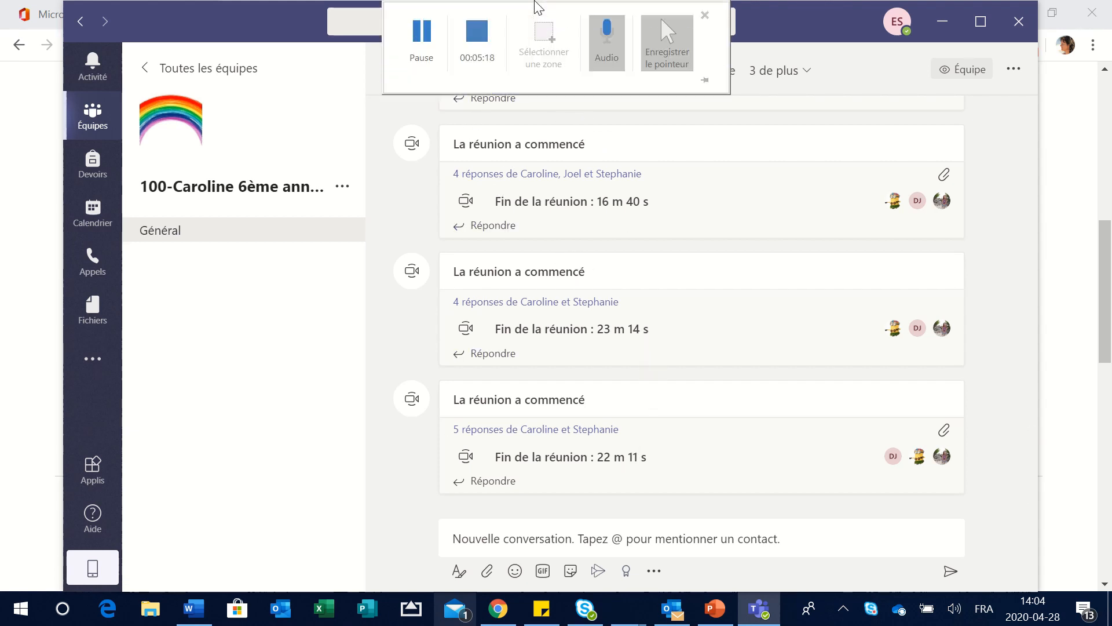
click(435, 36)
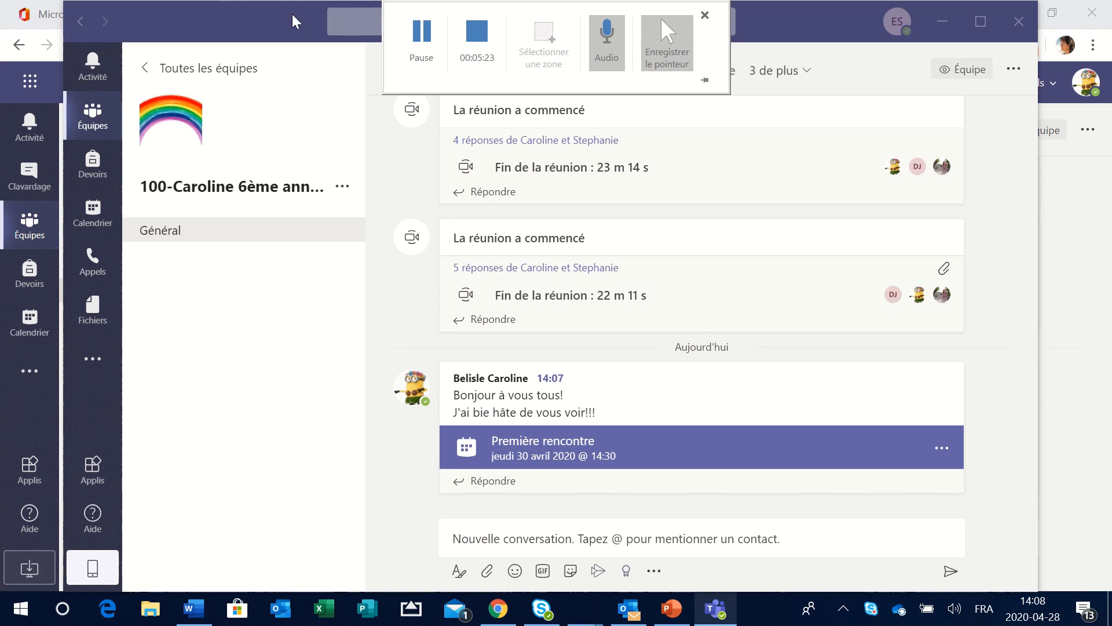
- Shift the Teams window left and open the Première rencontre meeting details
drag(292, 14, 256, 13)
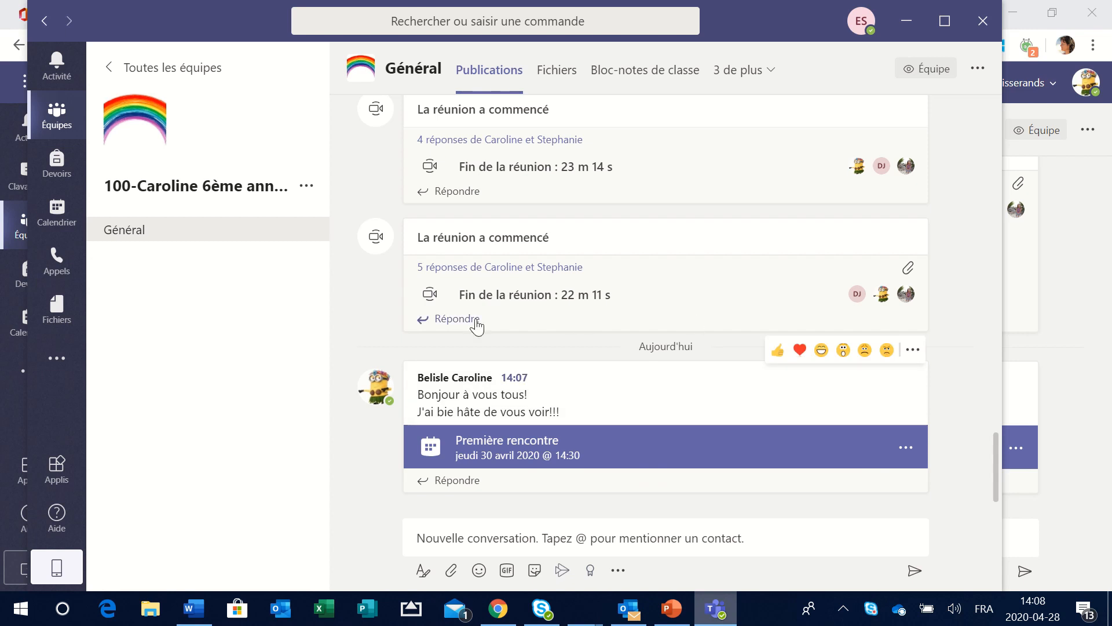
click(545, 452)
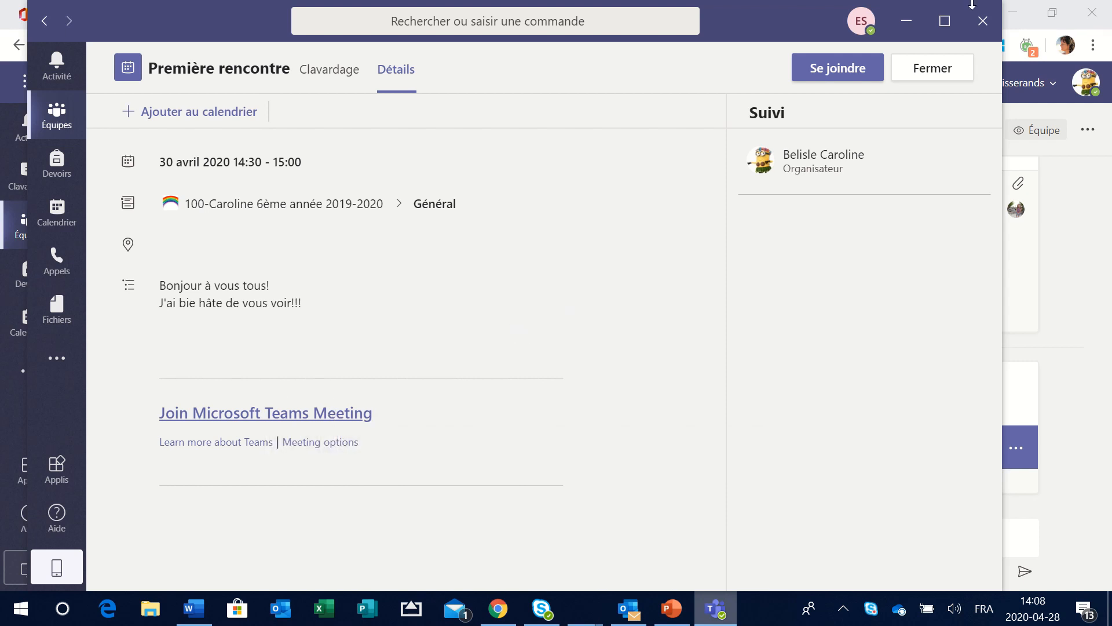
- Close the Première rencontre details to return to the Général channel posts
click(941, 69)
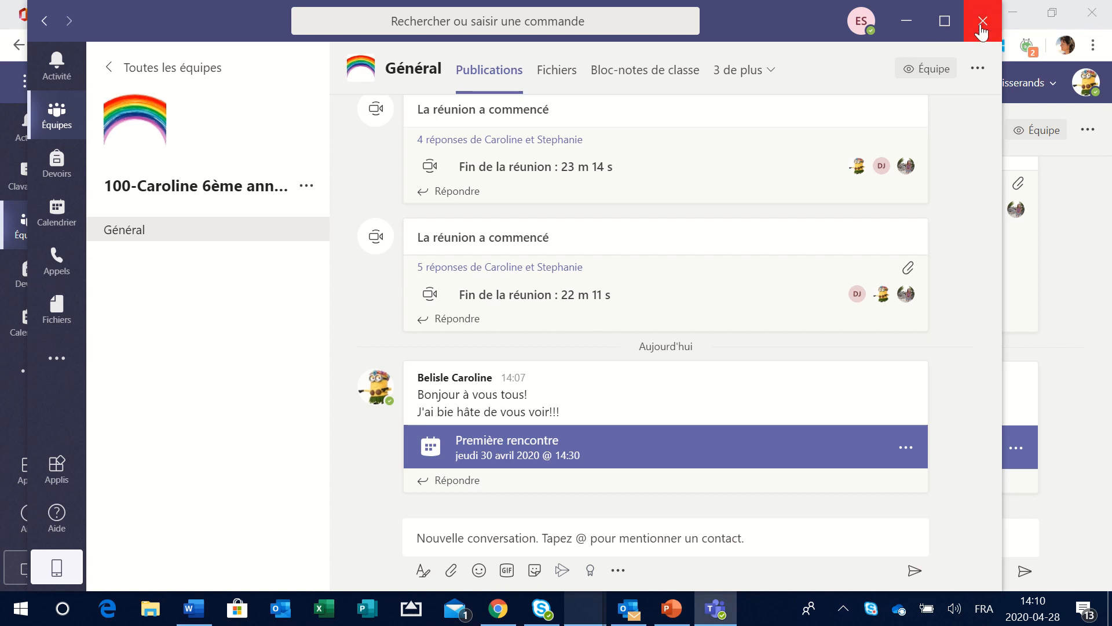
- Close the Teams desktop window and its browser tab, then minimize Chrome
click(980, 25)
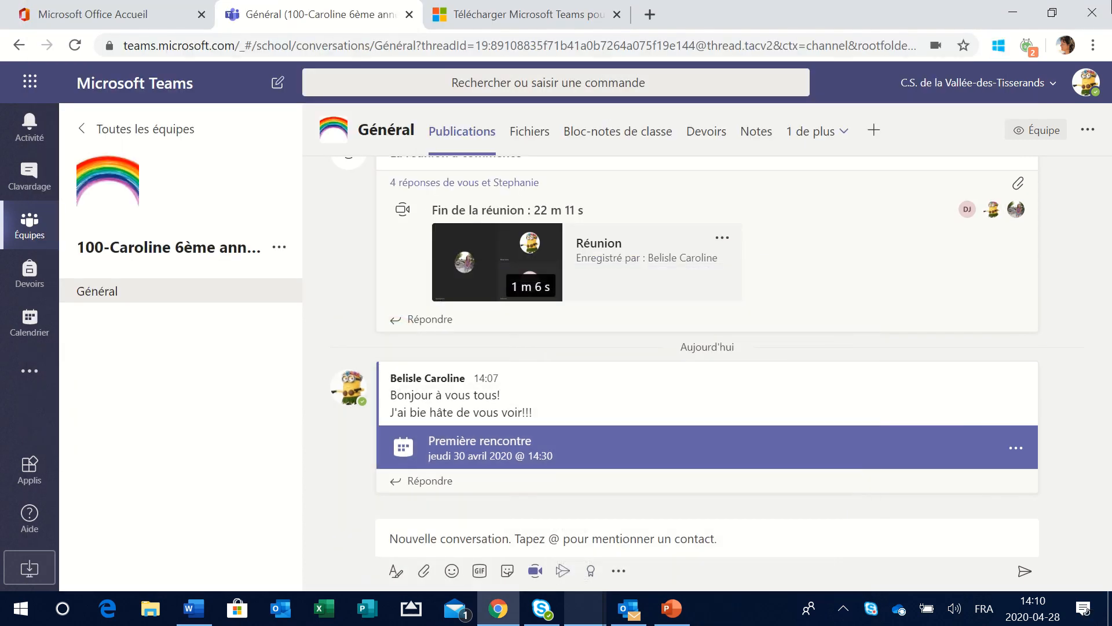
click(413, 13)
click(1013, 12)
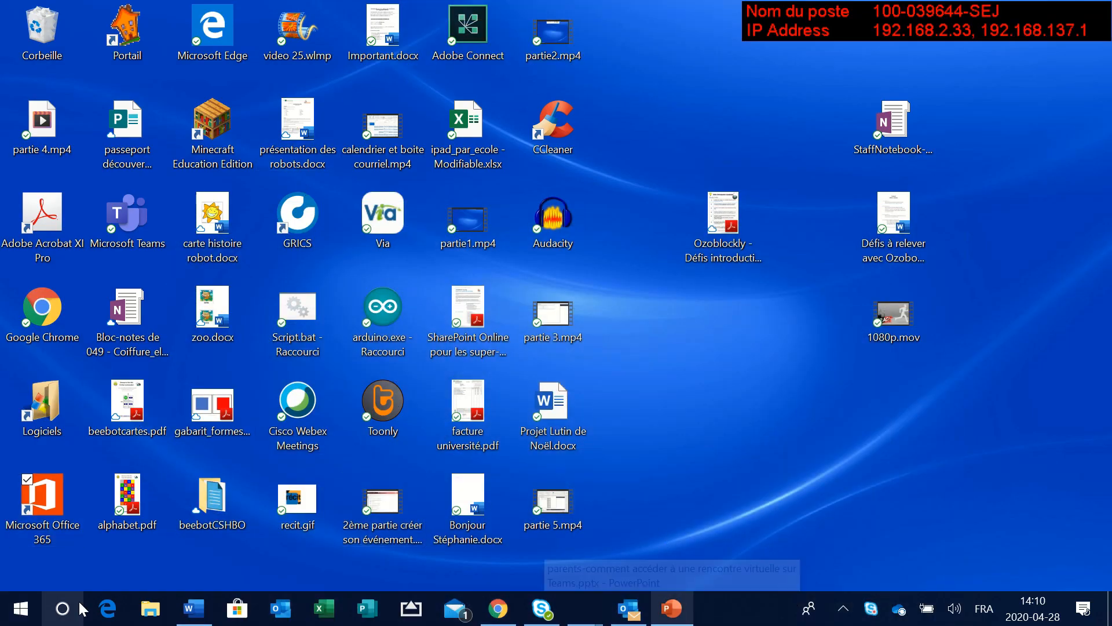
- Search Start for 'team' and pin Microsoft Teams to the taskbar (Épingler à la barre des tâches)
click(20, 615)
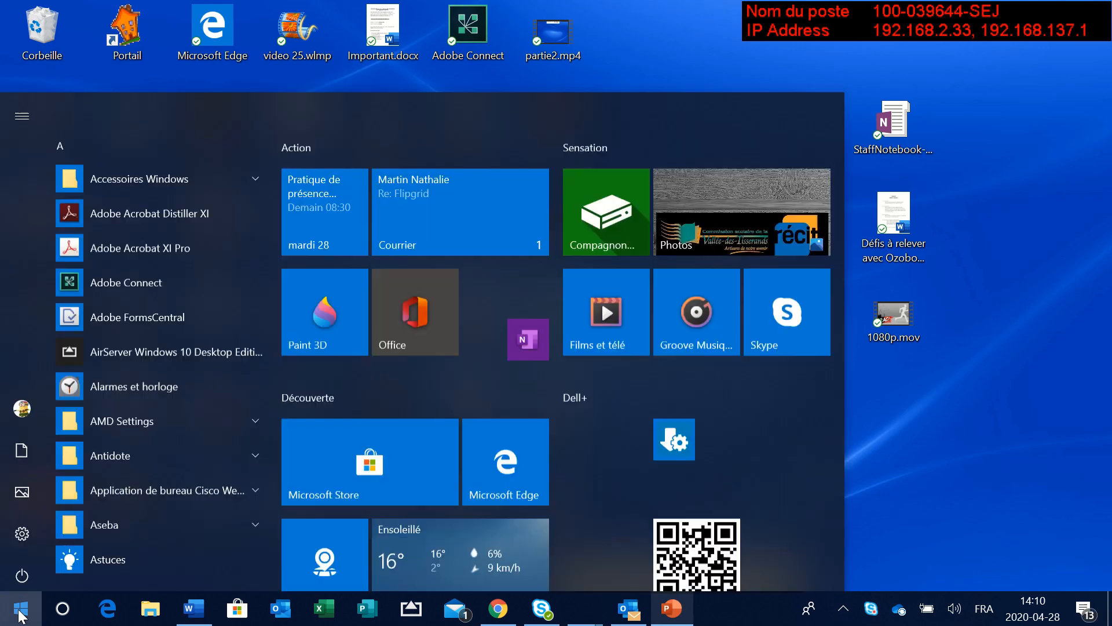
text(team)
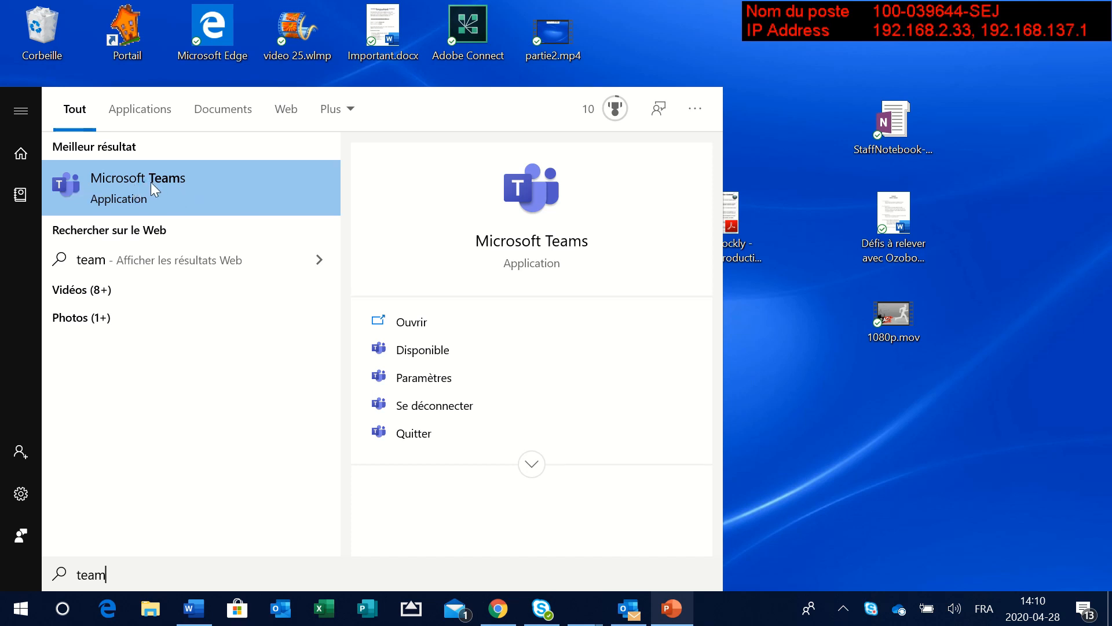
right_click(150, 182)
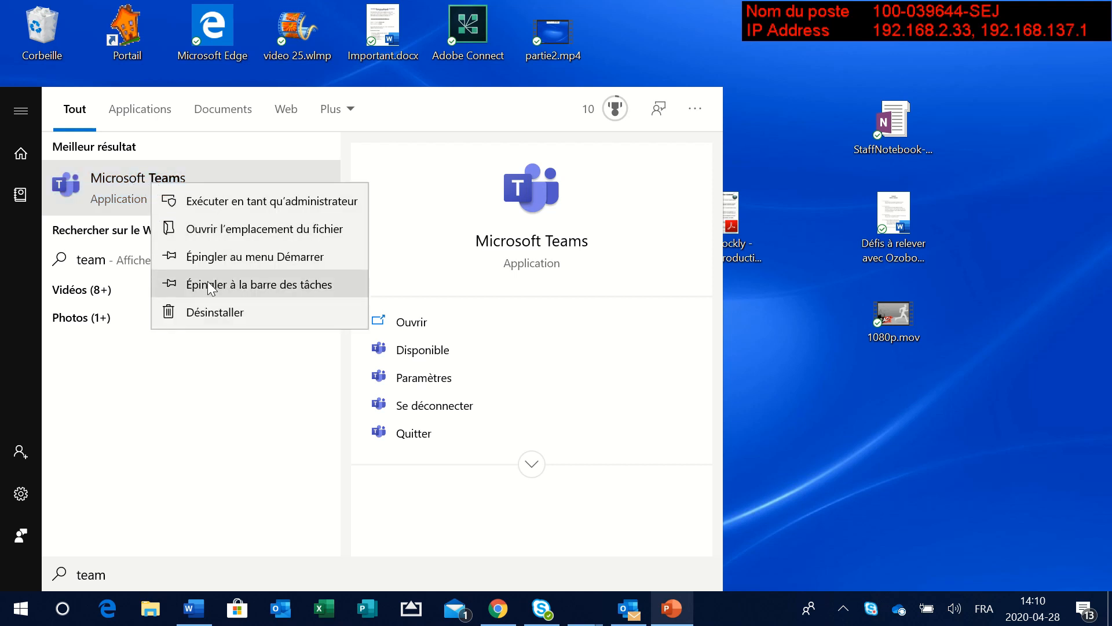
click(292, 286)
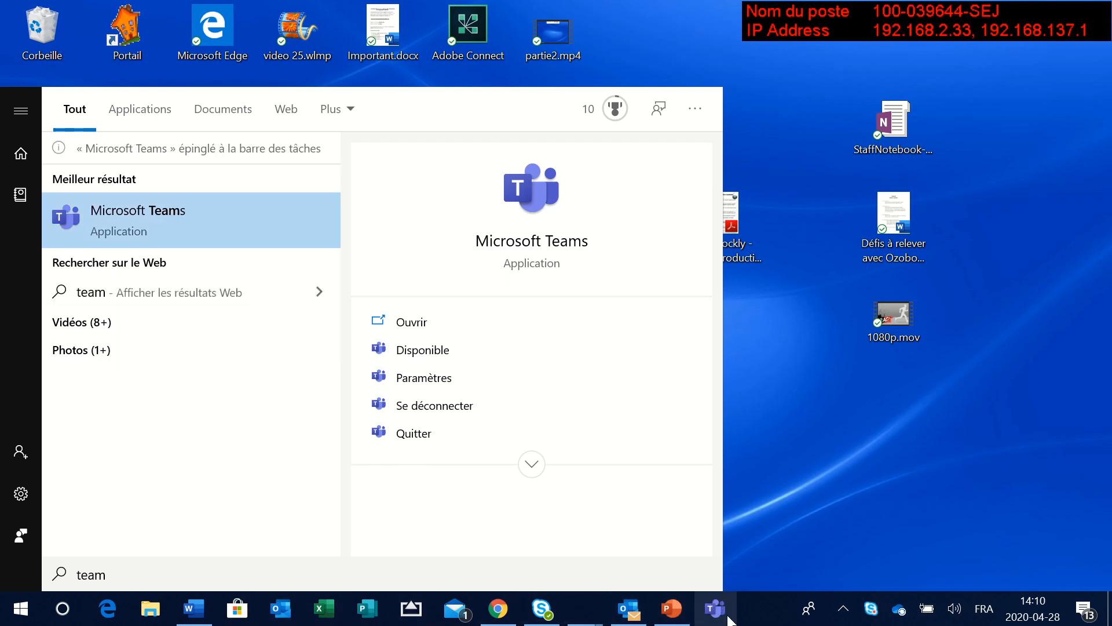
- Dismiss the Start search panel and bring up the Teams desktop app on the Général channel
click(797, 510)
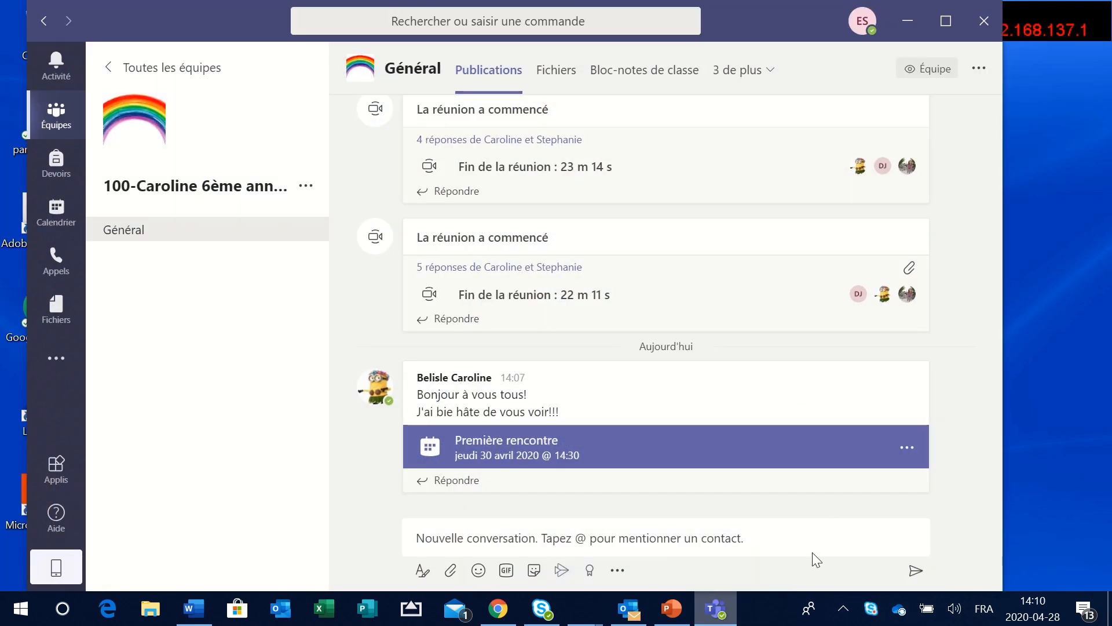
mouse_move(784, 375)
- Draft a new Général post greeting the teacher with 'j'ai hâte à la rencon', correcting 'hate' to 'hâte'
click(470, 531)
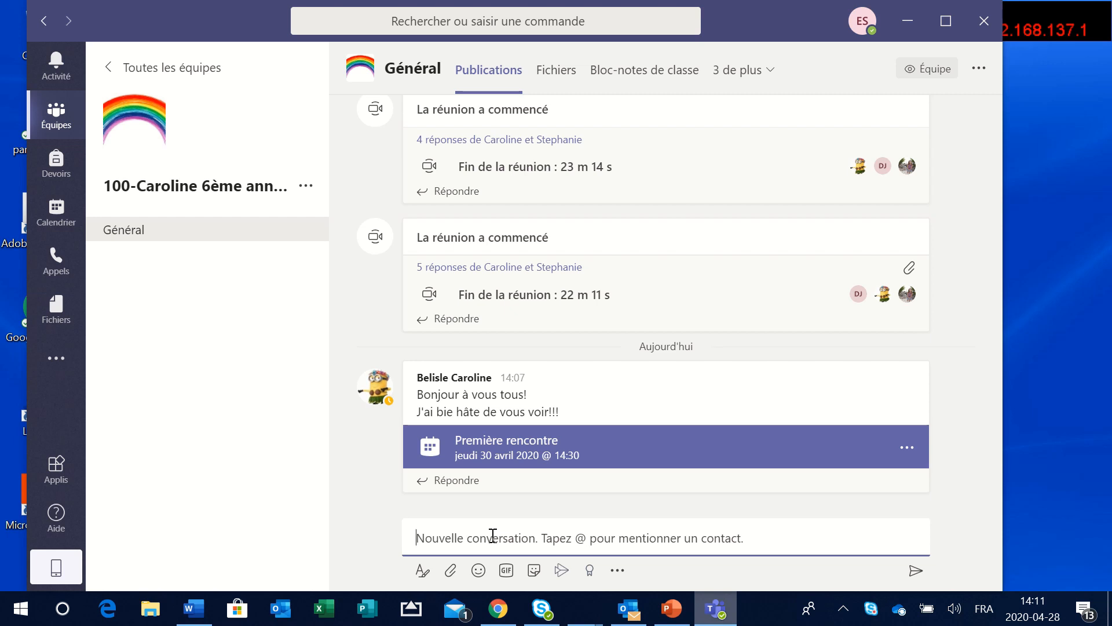
text(Bonjou)
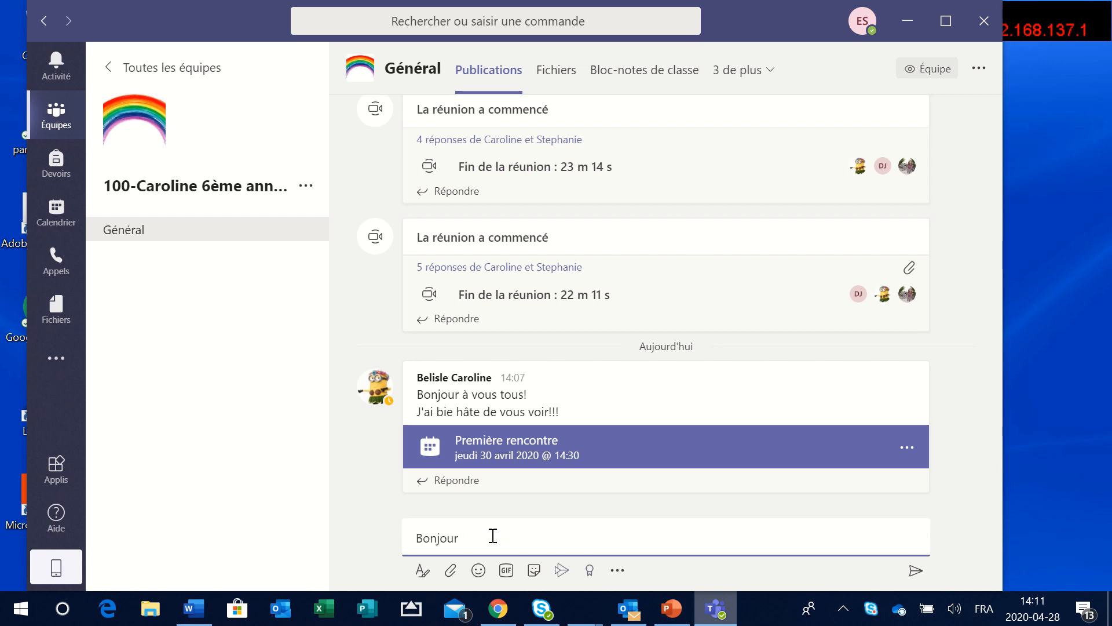
text(r Caroline, j'ai hate à la rencontre)
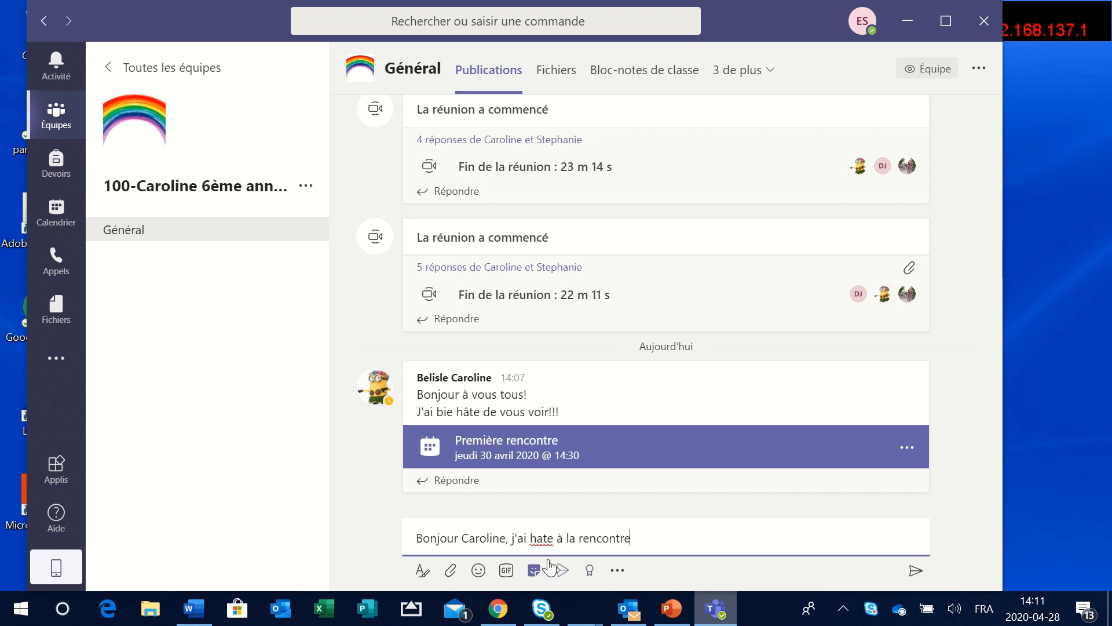
key(BackSpace)
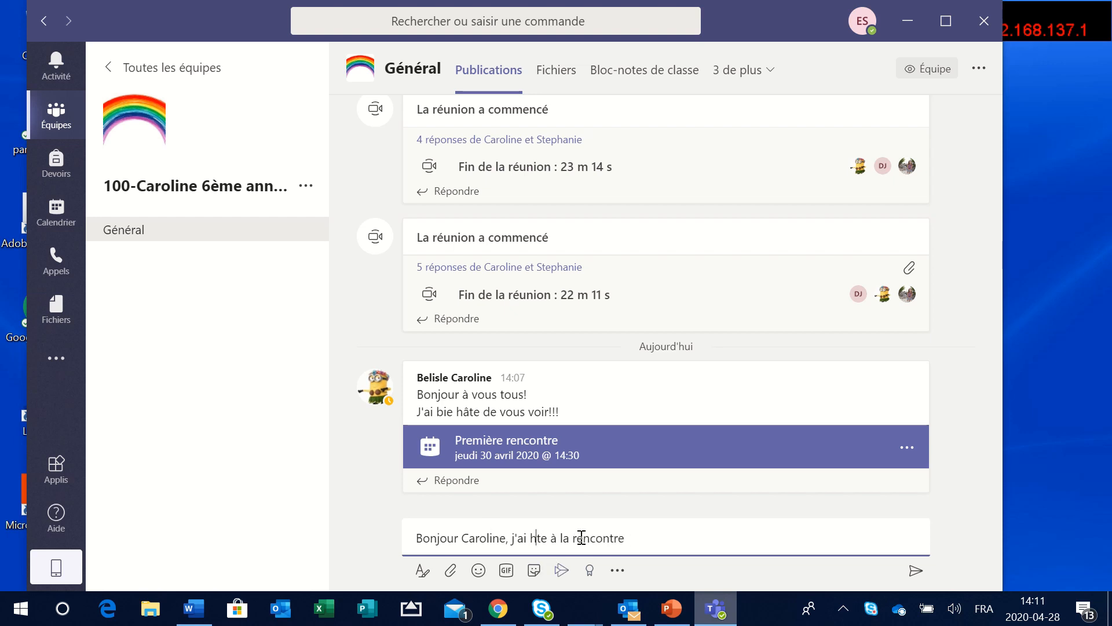
text(â)
click(650, 533)
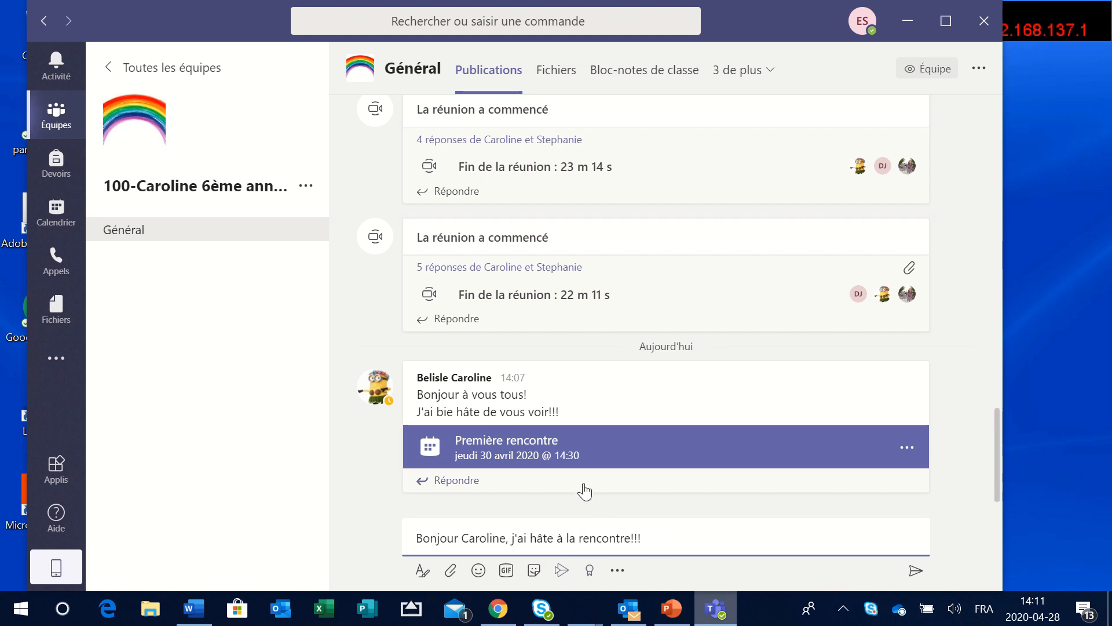
- Add a red heart emoji to the message and send it to the Général channel
click(478, 570)
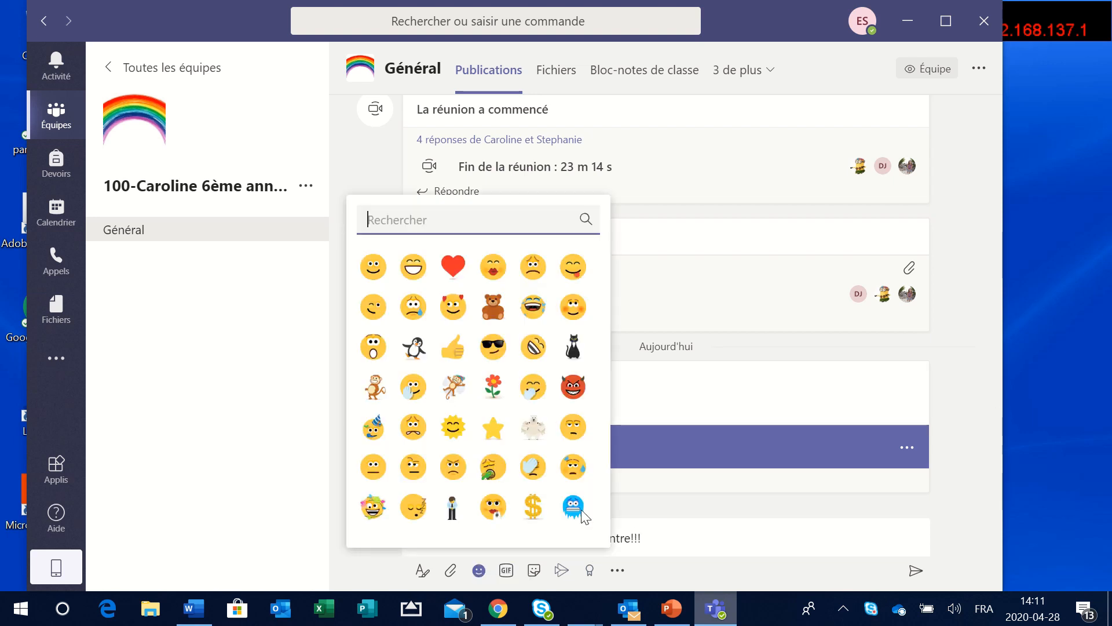
click(450, 266)
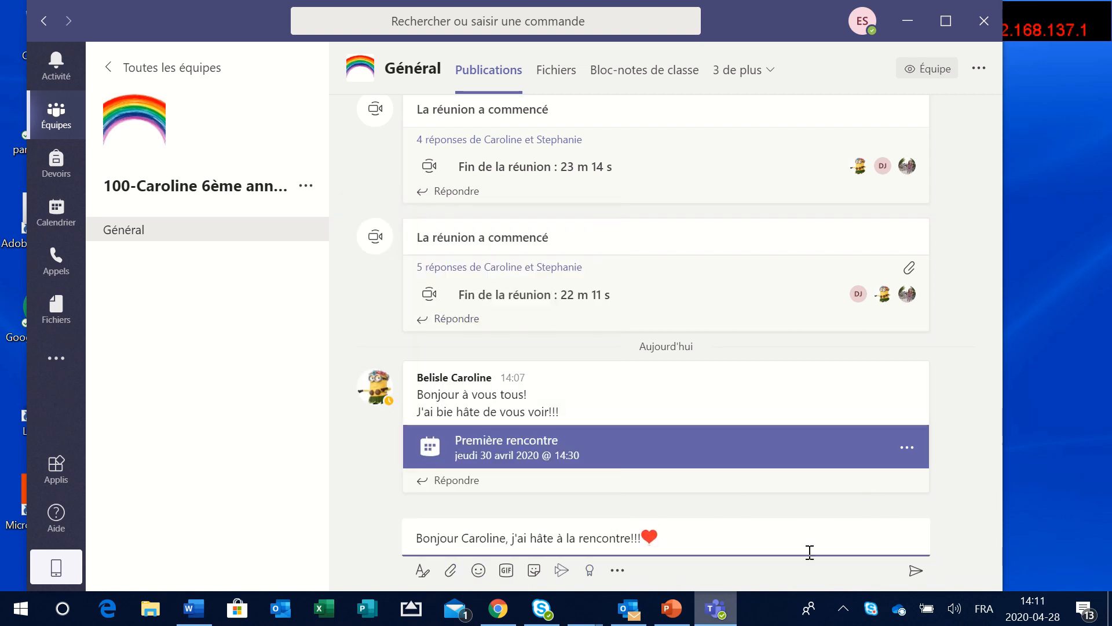
click(917, 574)
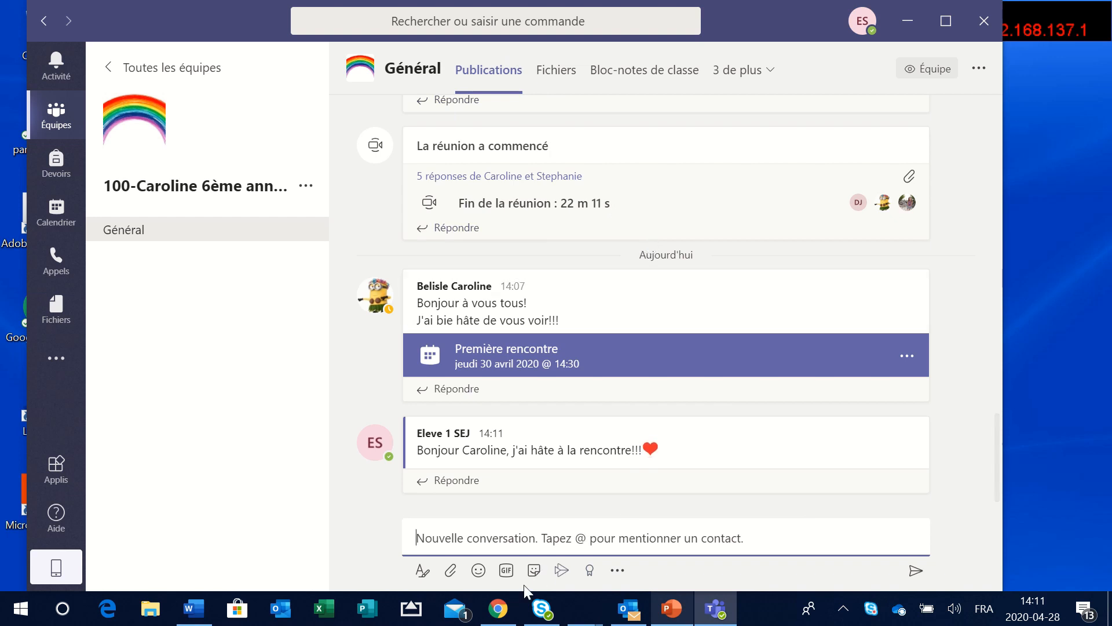
key(alt+Tab)
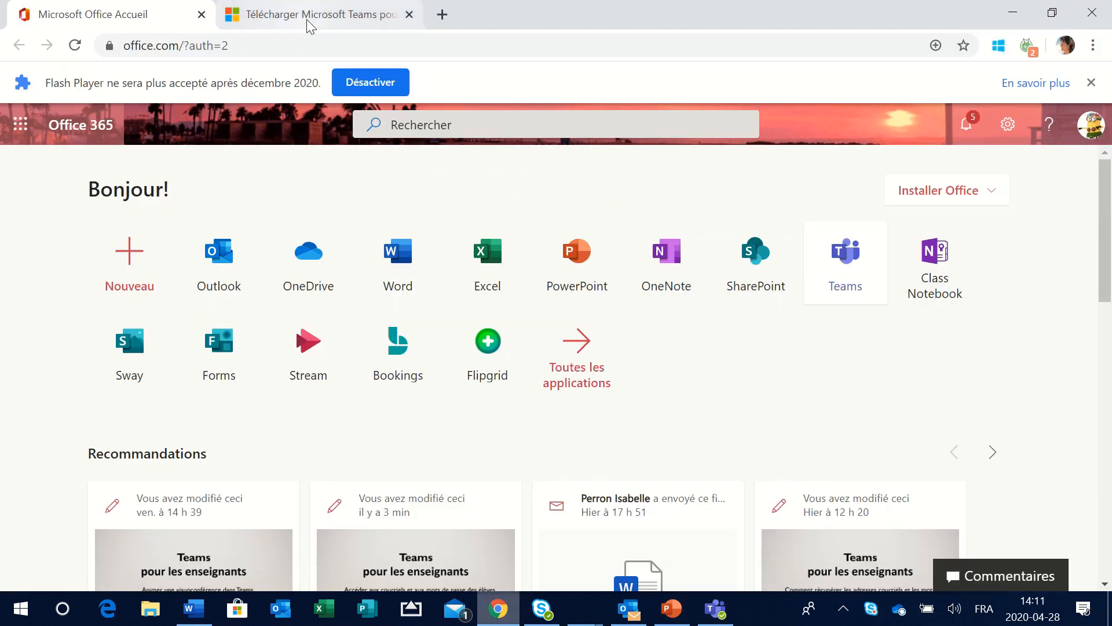
- As the teacher in web Teams, react with a heart to the student's post, then return to the desktop app
click(850, 262)
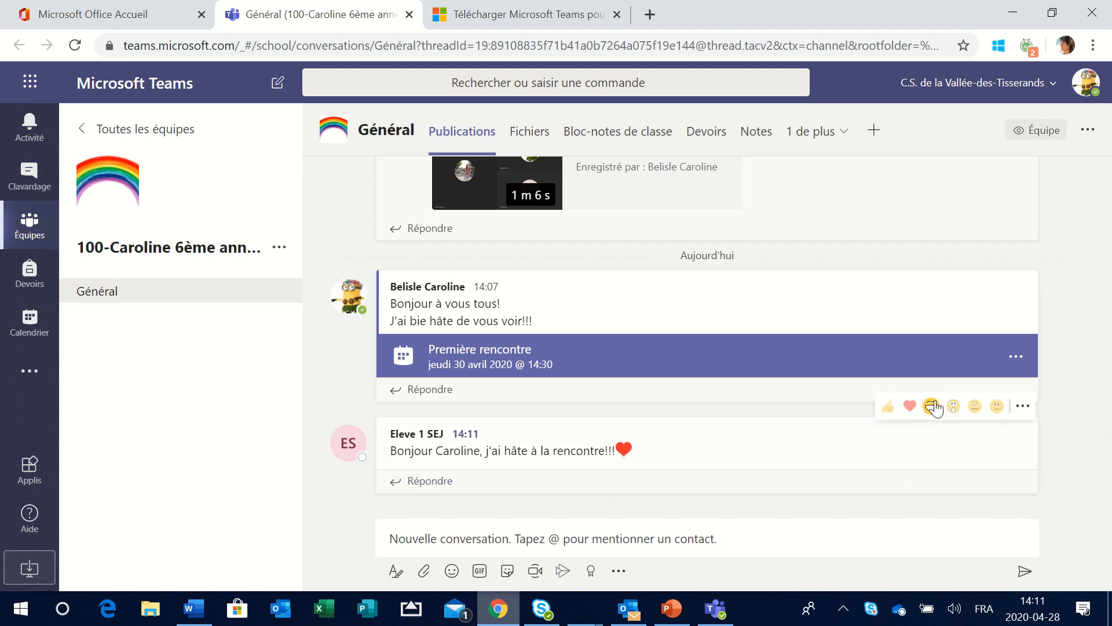
click(915, 408)
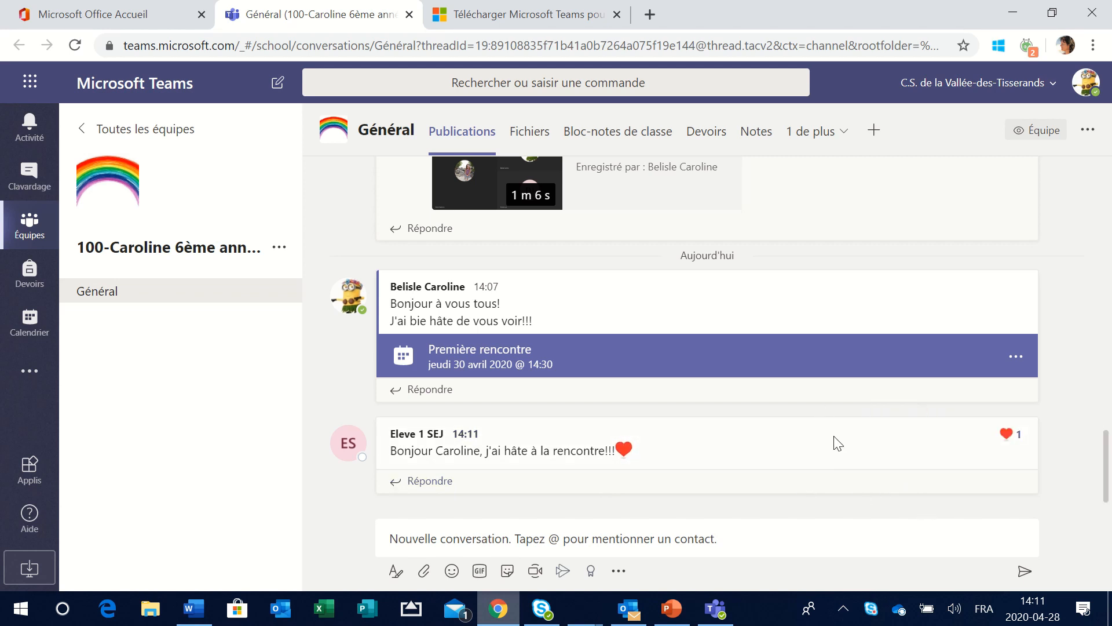
click(716, 609)
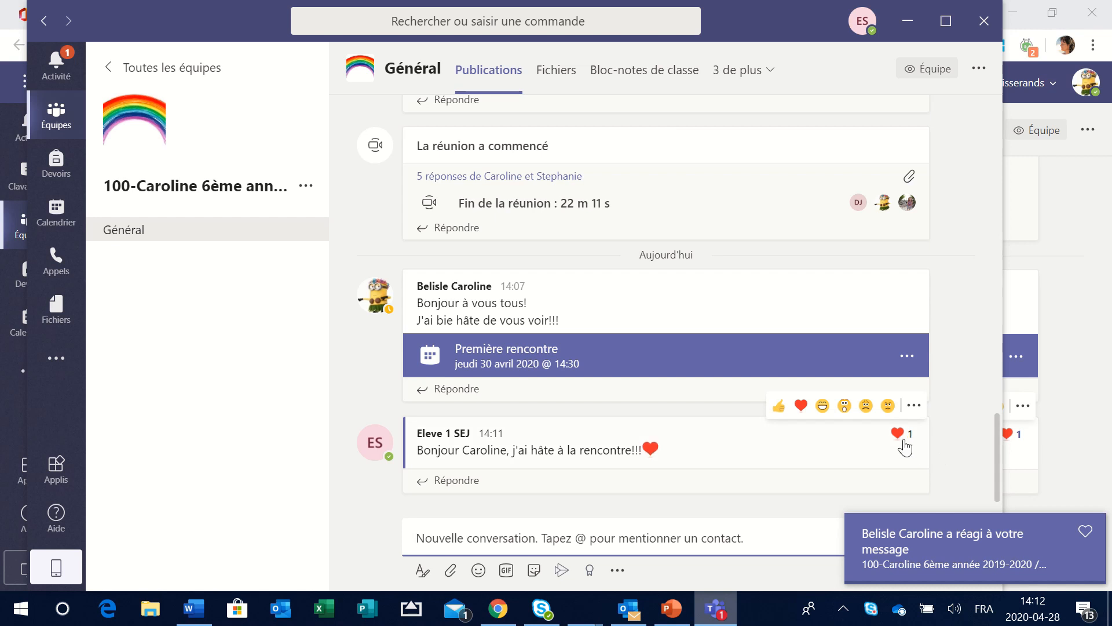
mouse_move(902, 448)
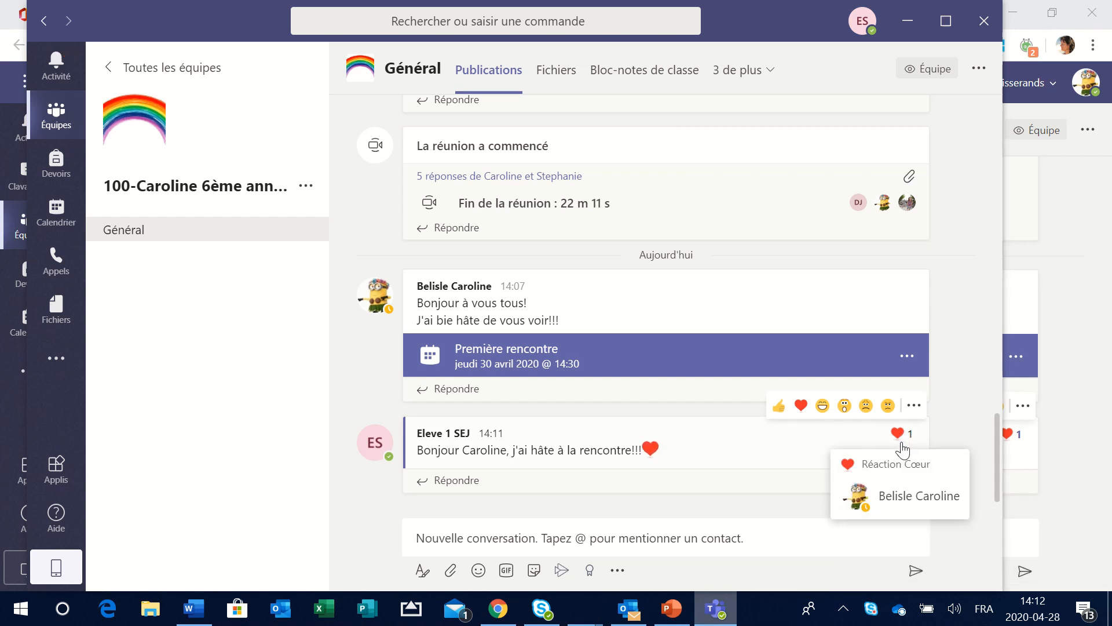